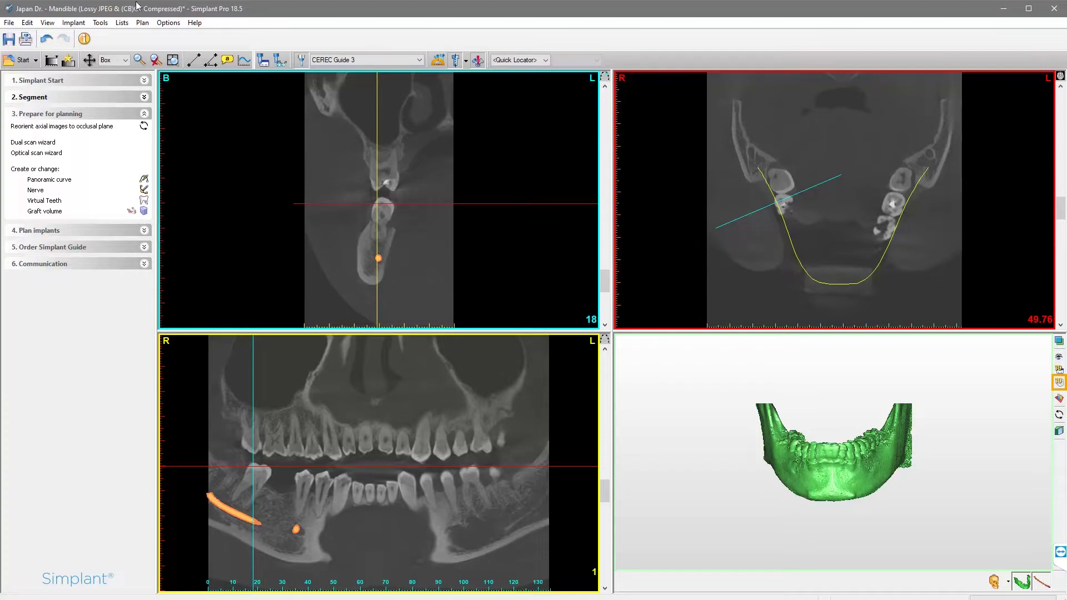
# - Show the bone surface at 1282 HU minimum with all parts kept, hiding the mandible
pyautogui.click(1059, 383)
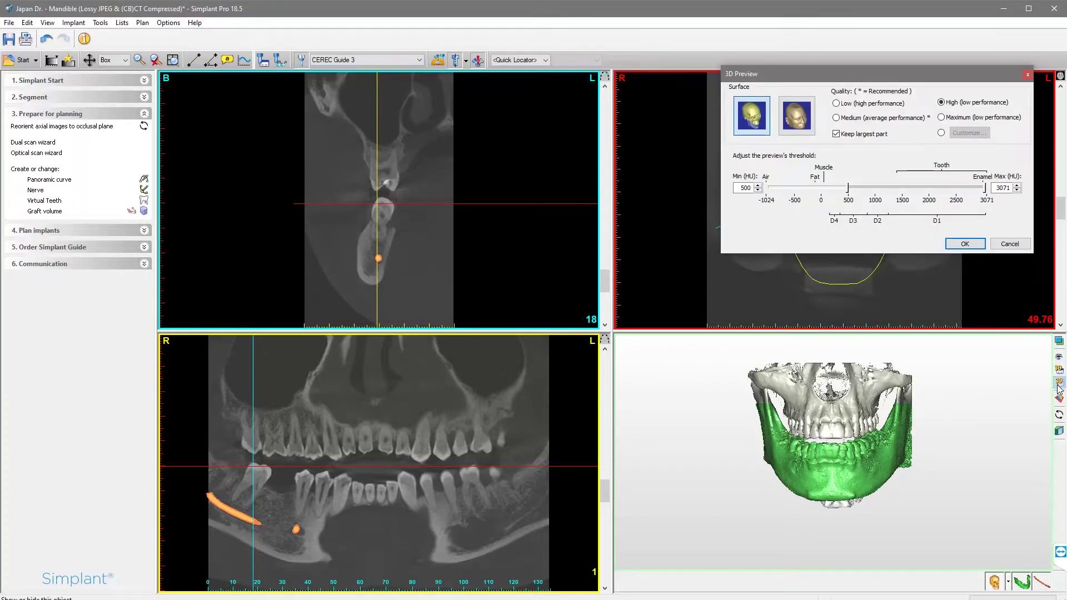
pyautogui.click(1022, 583)
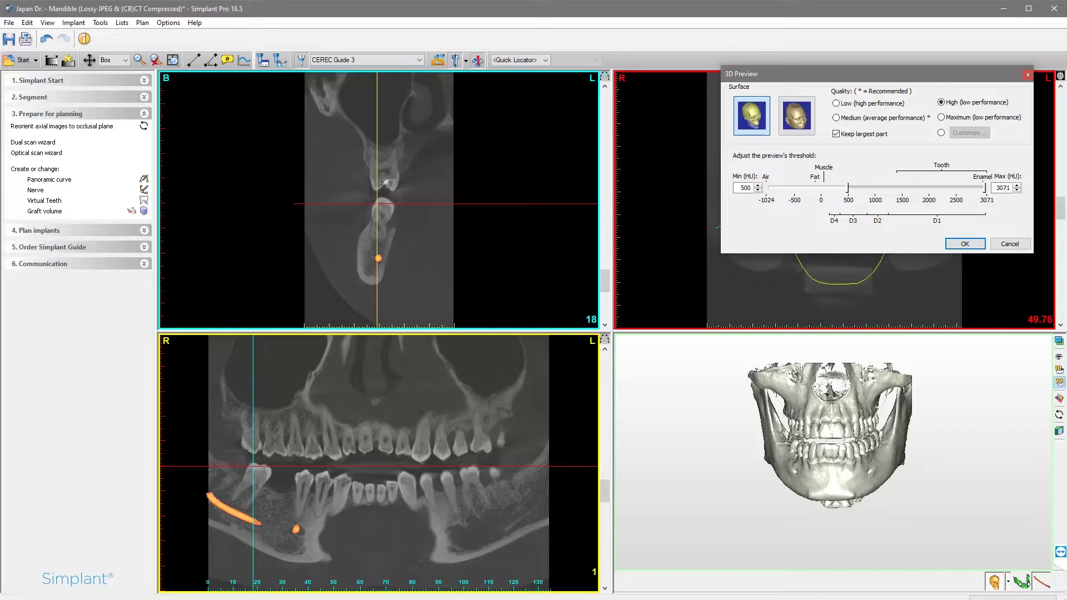
pyautogui.moveTo(848, 187); pyautogui.dragTo(887, 187)
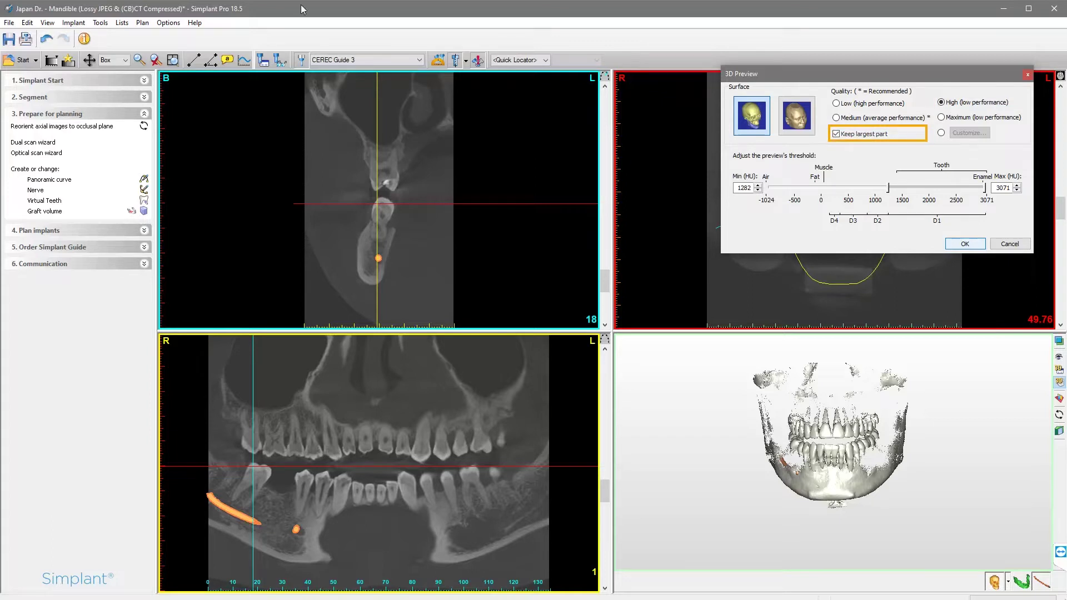
pyautogui.click(836, 134)
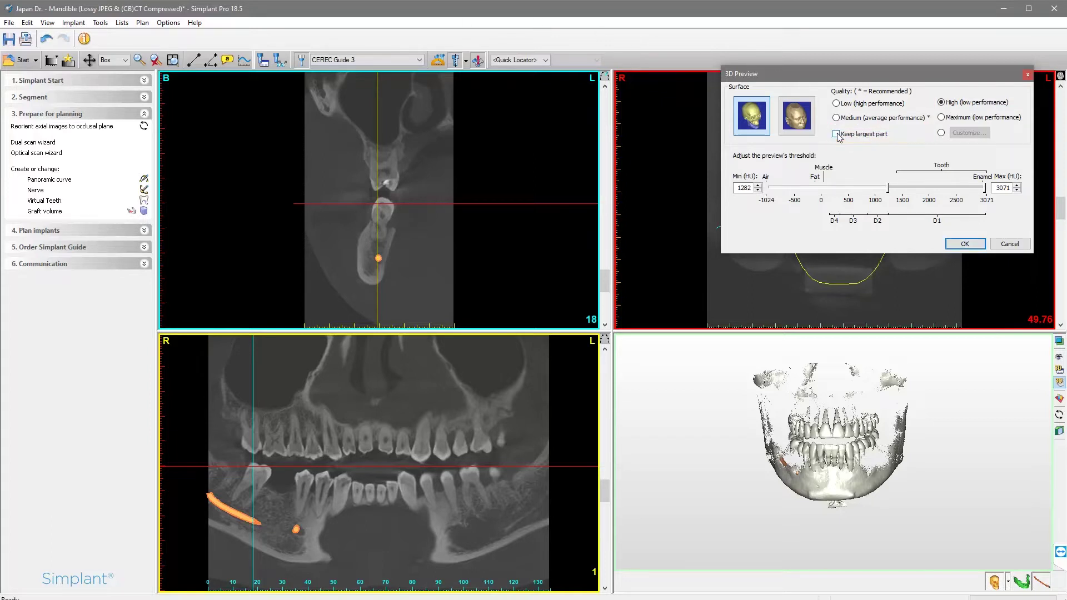
pyautogui.click(967, 247)
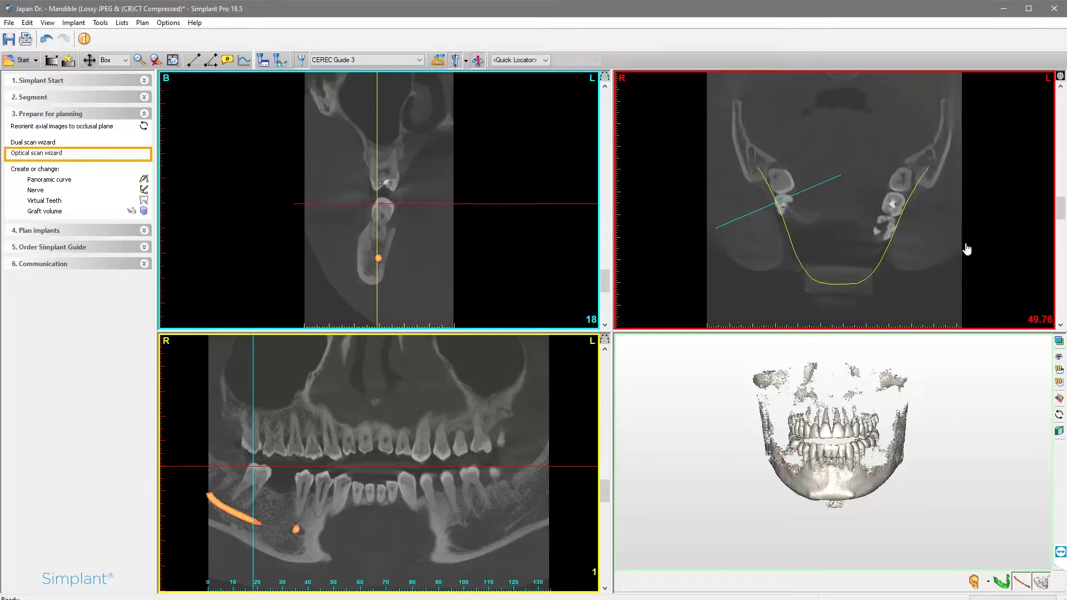
# - Start the optical scan wizard and load the LowerJaw STL as the intraoral scan
pyautogui.click(29, 154)
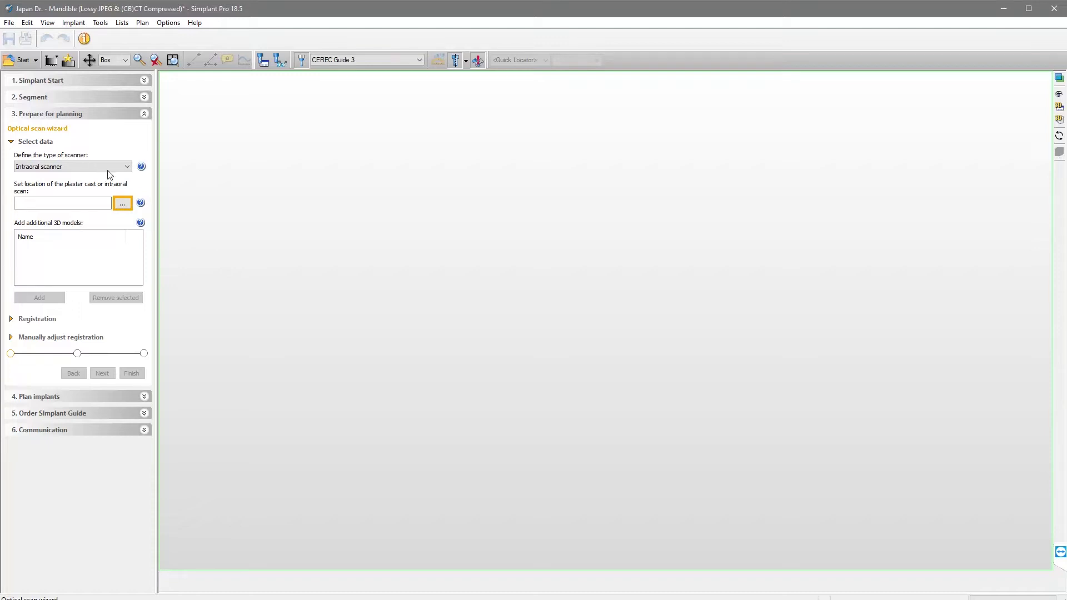
pyautogui.click(123, 204)
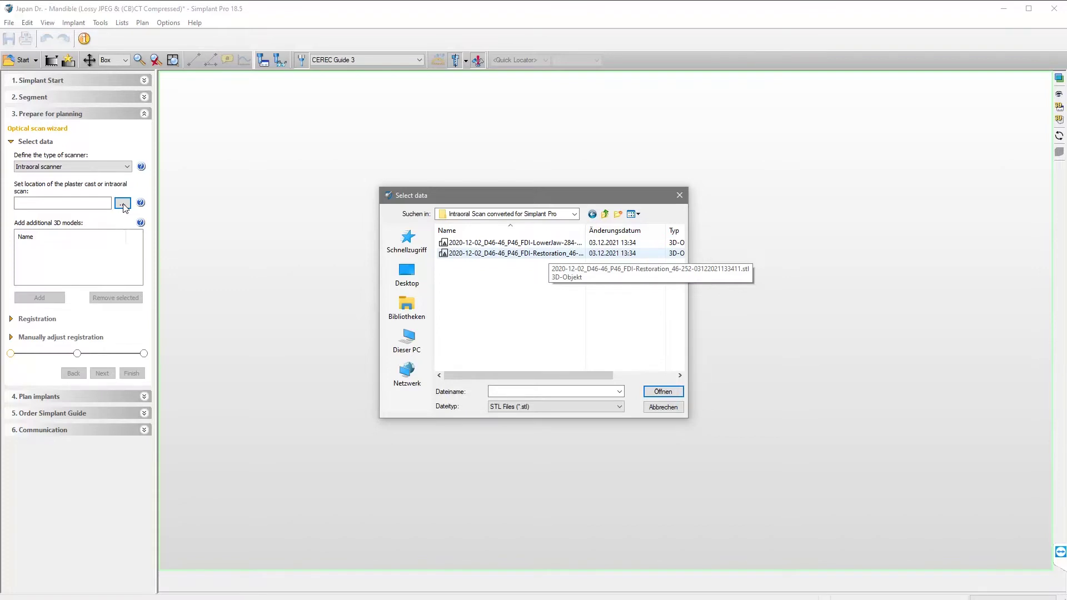
pyautogui.click(460, 244)
pyautogui.click(663, 391)
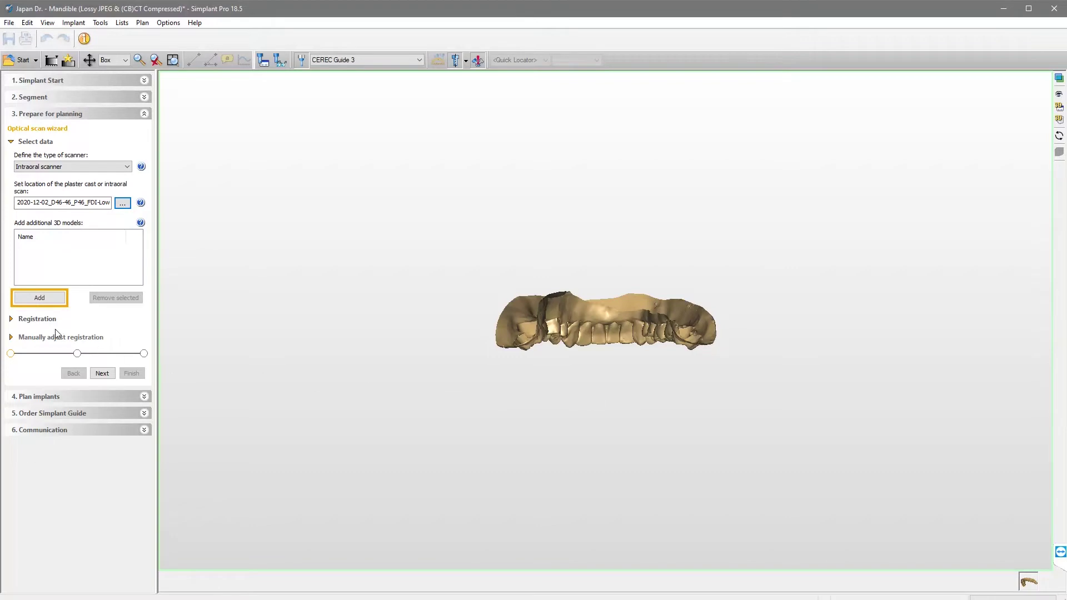
# - Add the Restoration STL as an additional 3D model
pyautogui.click(34, 299)
pyautogui.click(457, 255)
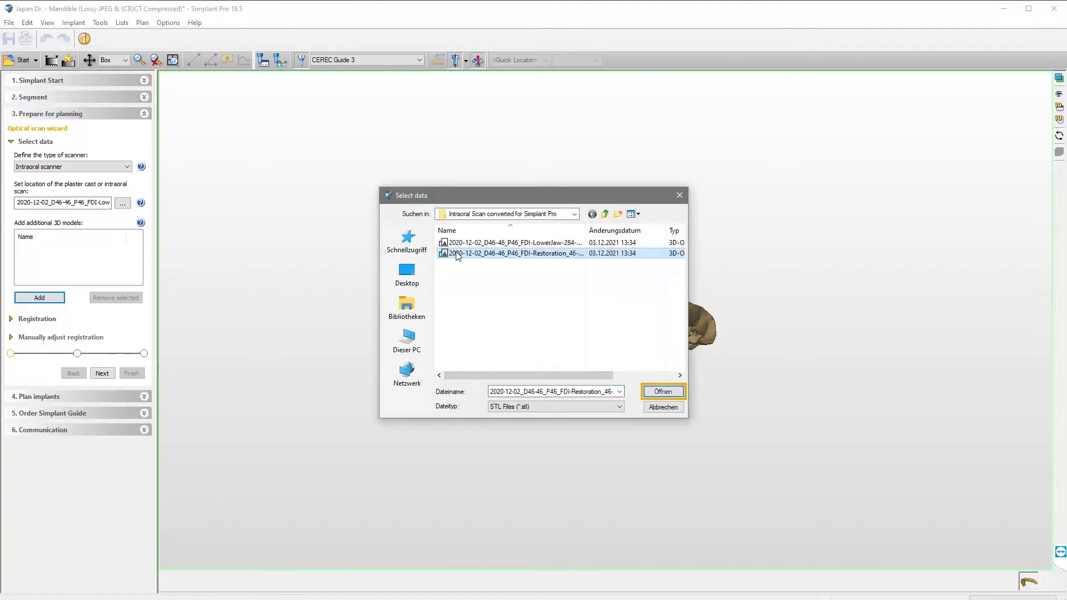
pyautogui.click(661, 393)
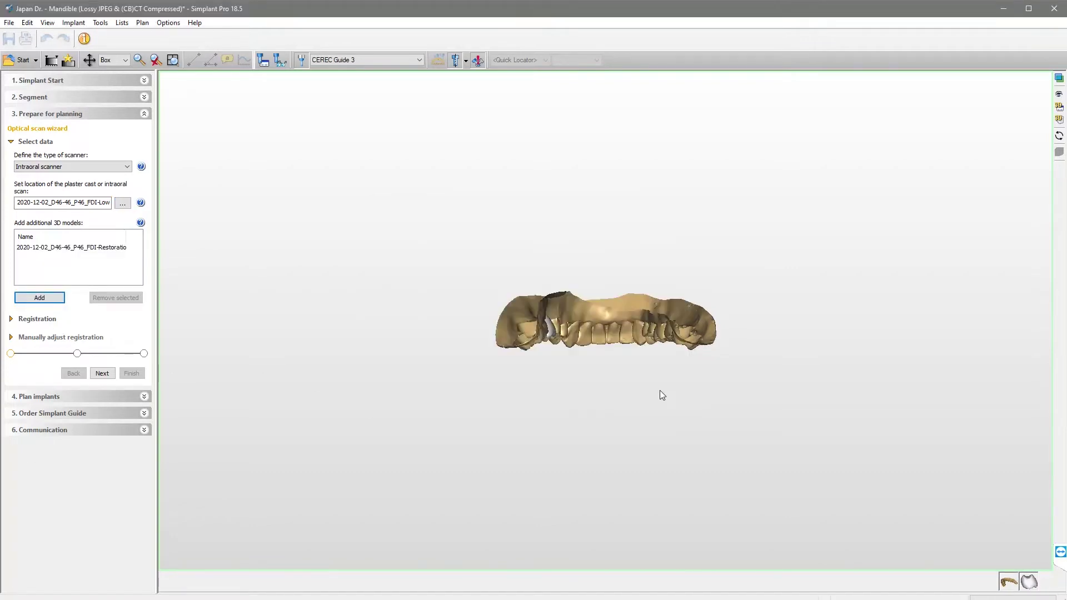
# - Go to Registration, turning and enlarging the CT front teeth and scanned lower arch
pyautogui.click(102, 373)
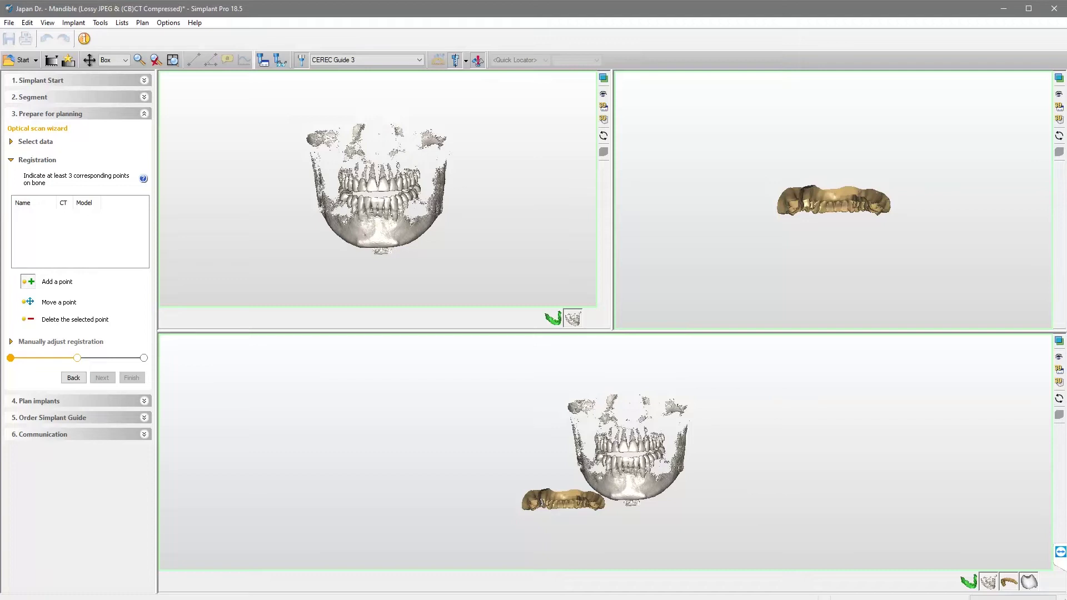
pyautogui.moveTo(832, 192)
pyautogui.mouseDown()
pyautogui.moveTo(832, 205)
pyautogui.moveTo(830, 72)
pyautogui.mouseUp()
pyautogui.scroll(2, 377, 191)
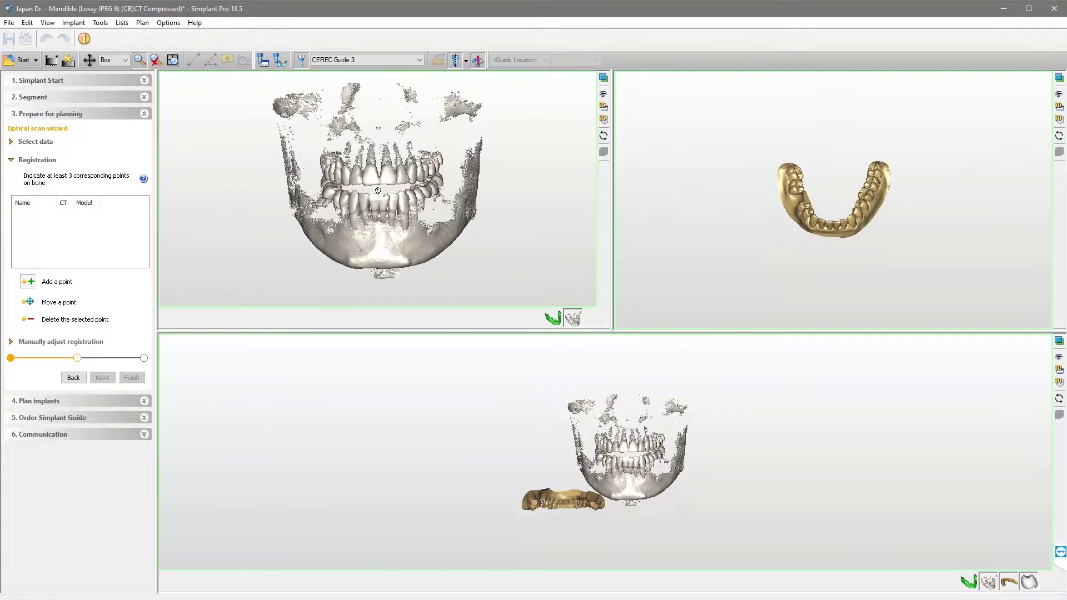
pyautogui.scroll(2, 377, 191)
pyautogui.scroll(2, 379, 179)
pyautogui.scroll(2, 381, 167)
pyautogui.scroll(2, 382, 156)
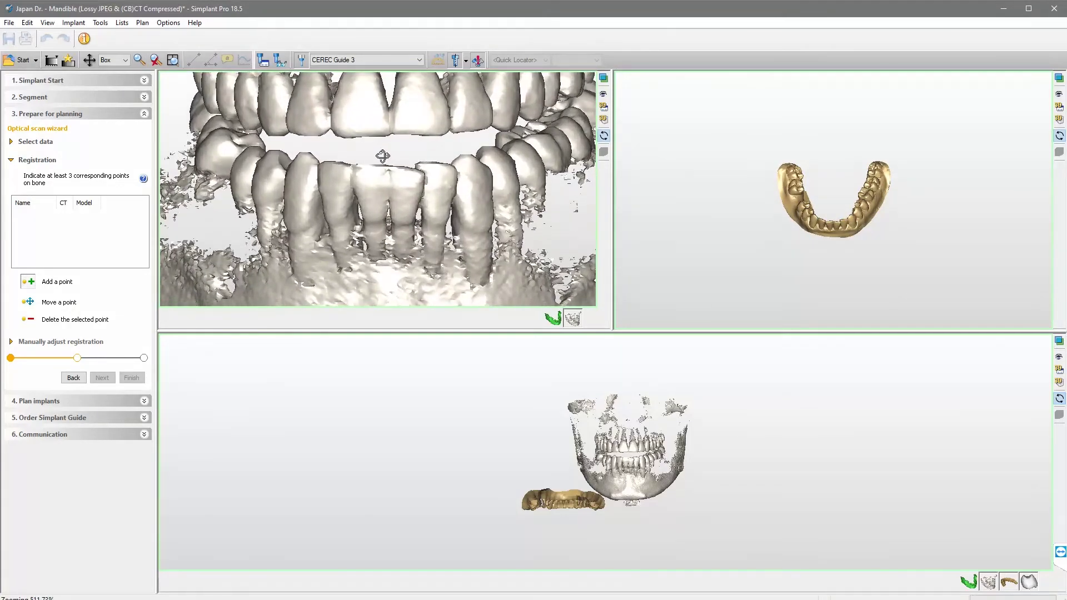
pyautogui.scroll(2, 383, 156)
pyautogui.scroll(2, 845, 203)
pyautogui.scroll(3, 847, 190)
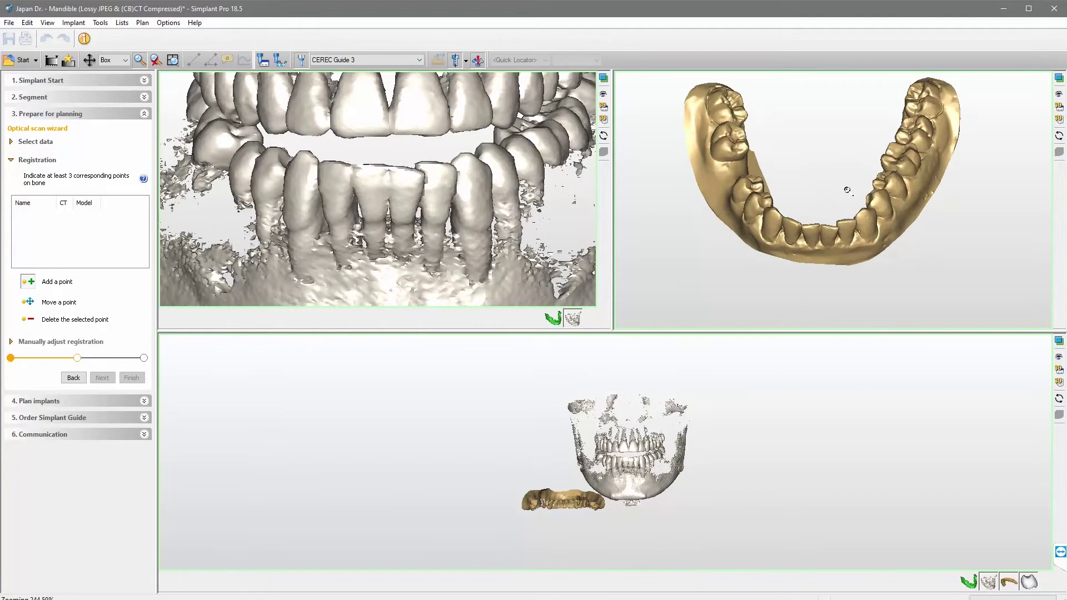
pyautogui.scroll(2, 846, 190)
pyautogui.scroll(2, 852, 196)
pyautogui.scroll(2, 855, 200)
pyautogui.scroll(2, 859, 201)
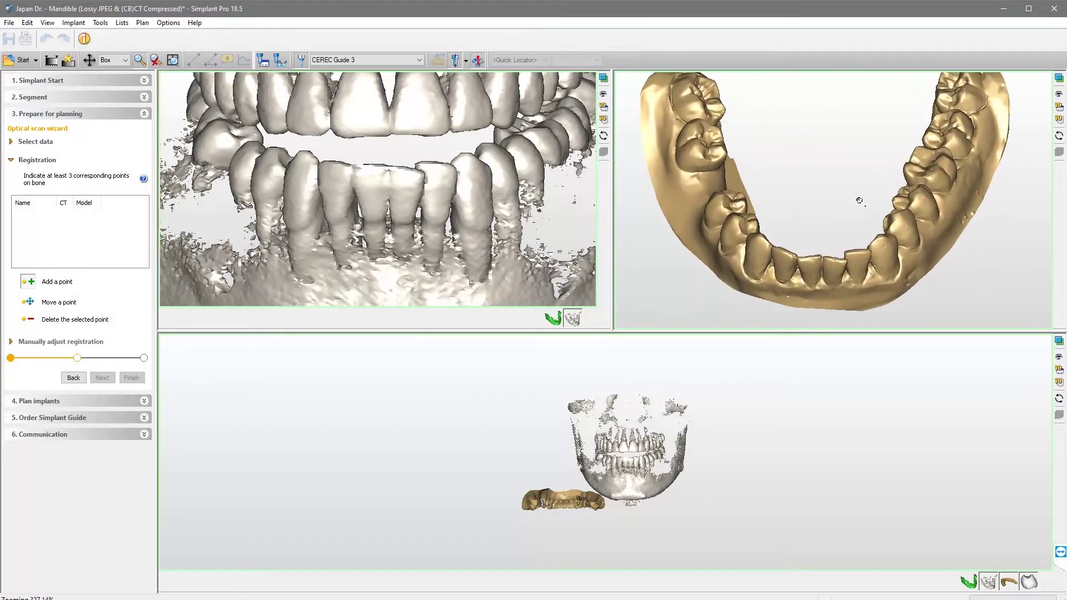
pyautogui.rightClick(860, 201)
# - Place matching points P01, P02 and P03 on the CT teeth and the jaw scan
pyautogui.click(226, 124)
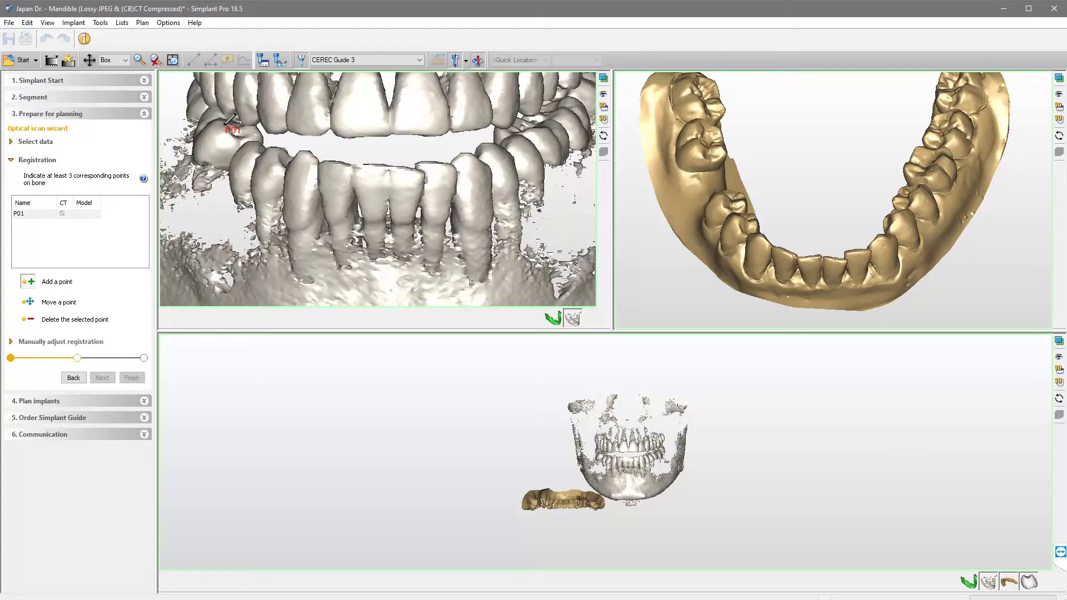
pyautogui.click(702, 146)
pyautogui.click(306, 148)
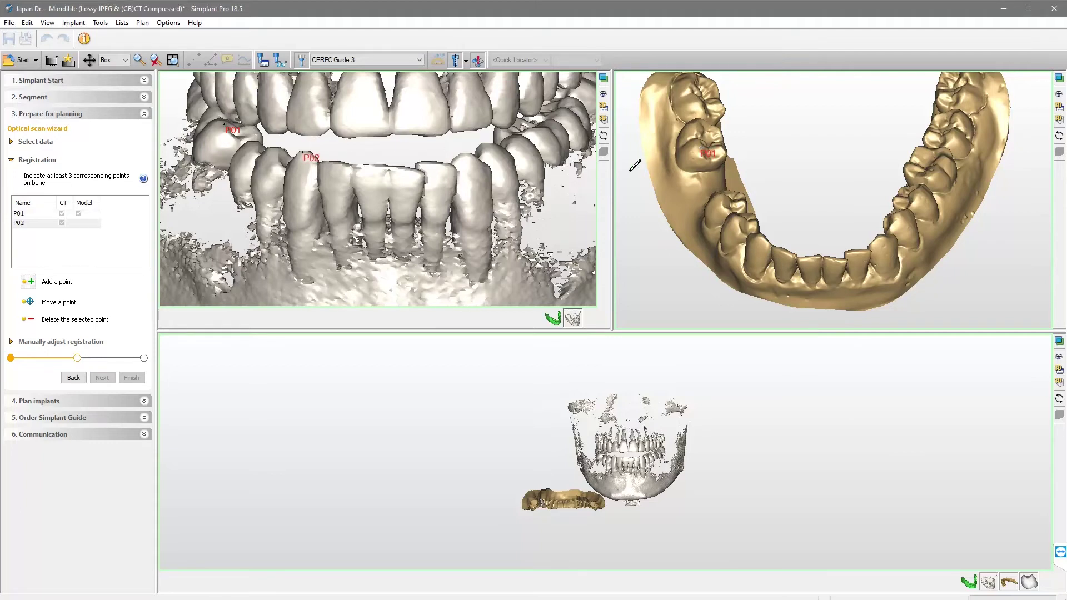
pyautogui.click(763, 236)
pyautogui.click(469, 150)
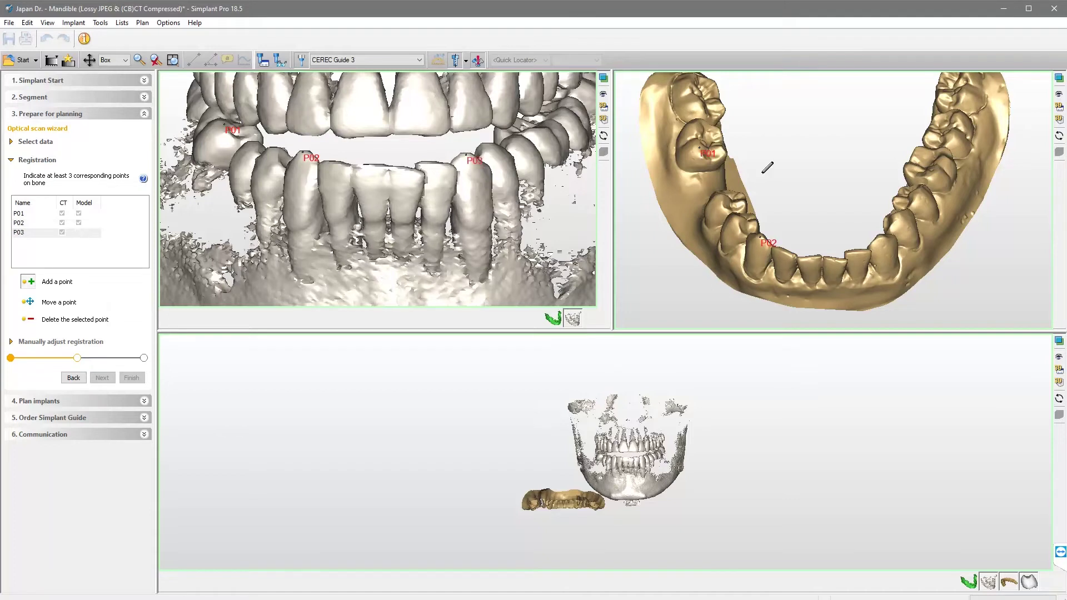
pyautogui.click(884, 240)
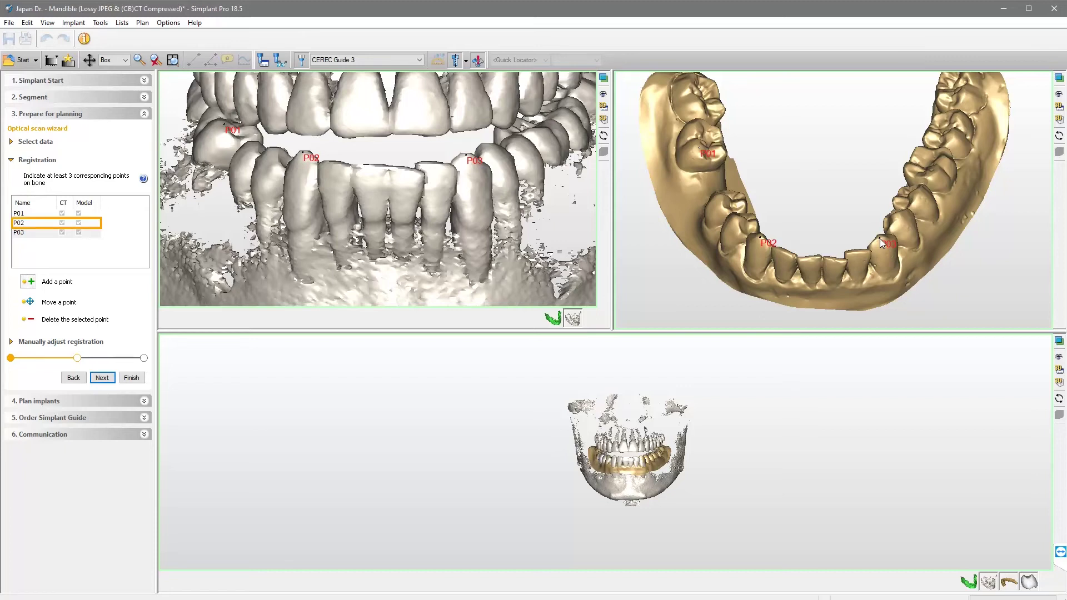
# - Delete point pair P02 and place new pair P04 on the CT tooth and jaw scan
pyautogui.click(24, 224)
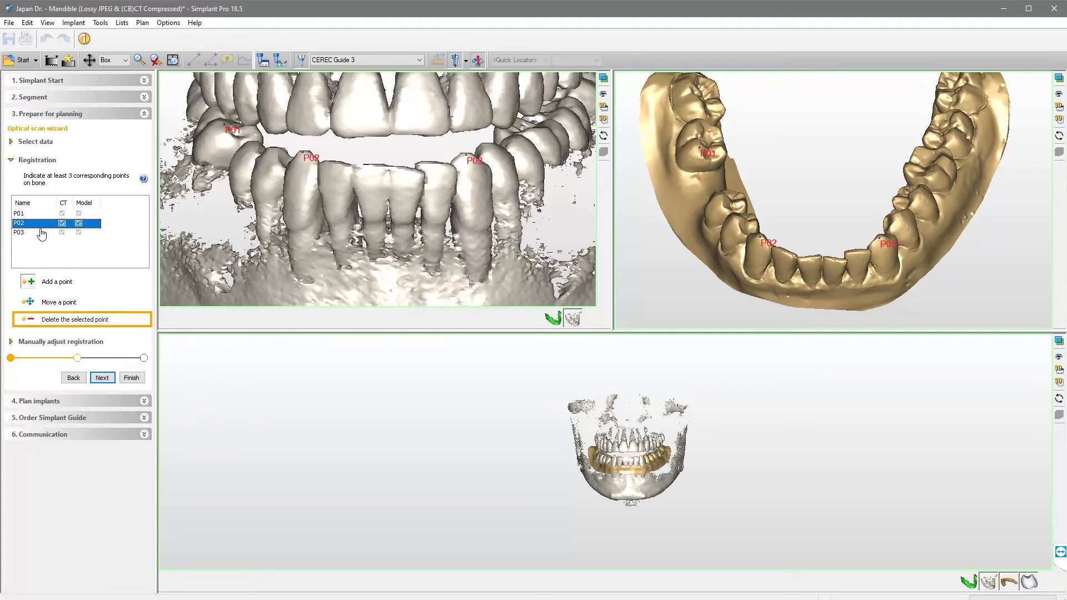
pyautogui.click(64, 319)
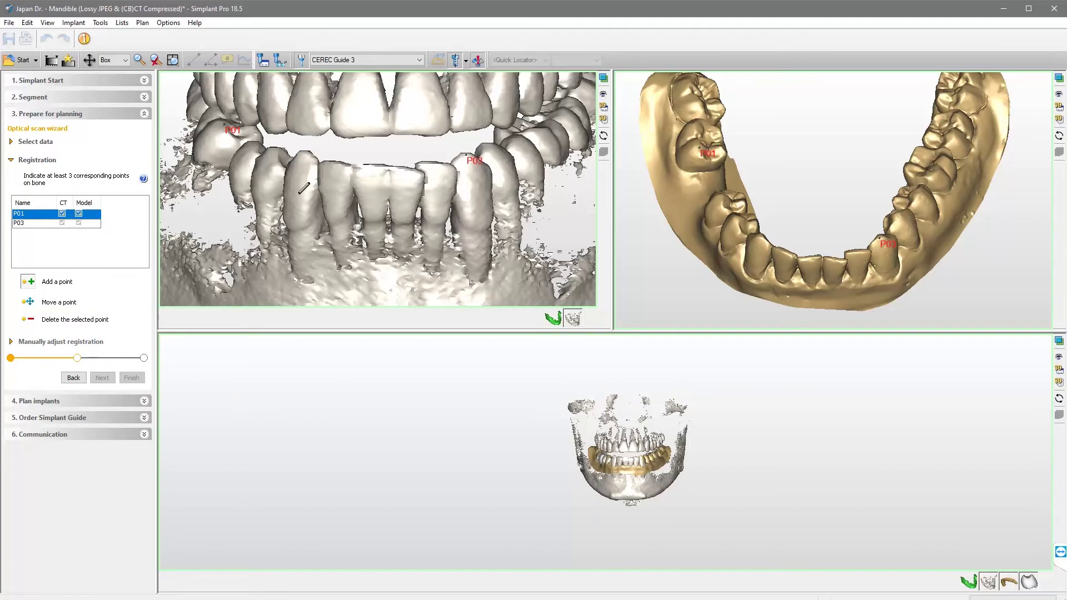
pyautogui.click(302, 153)
pyautogui.click(760, 242)
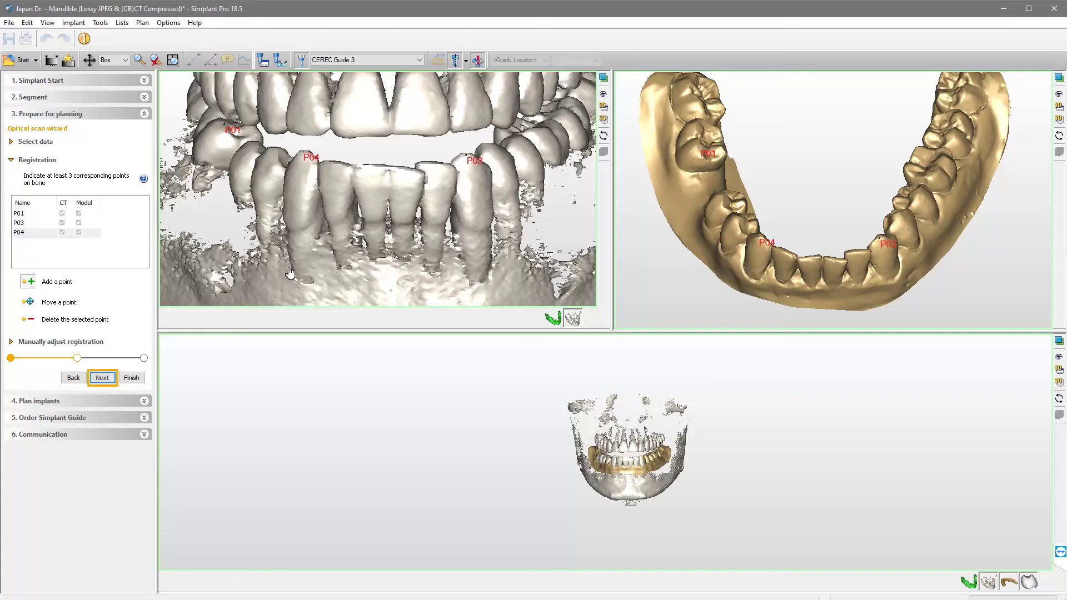
# - Advance to Manually adjust registration to inspect the scan contour in the CT slices
pyautogui.click(102, 377)
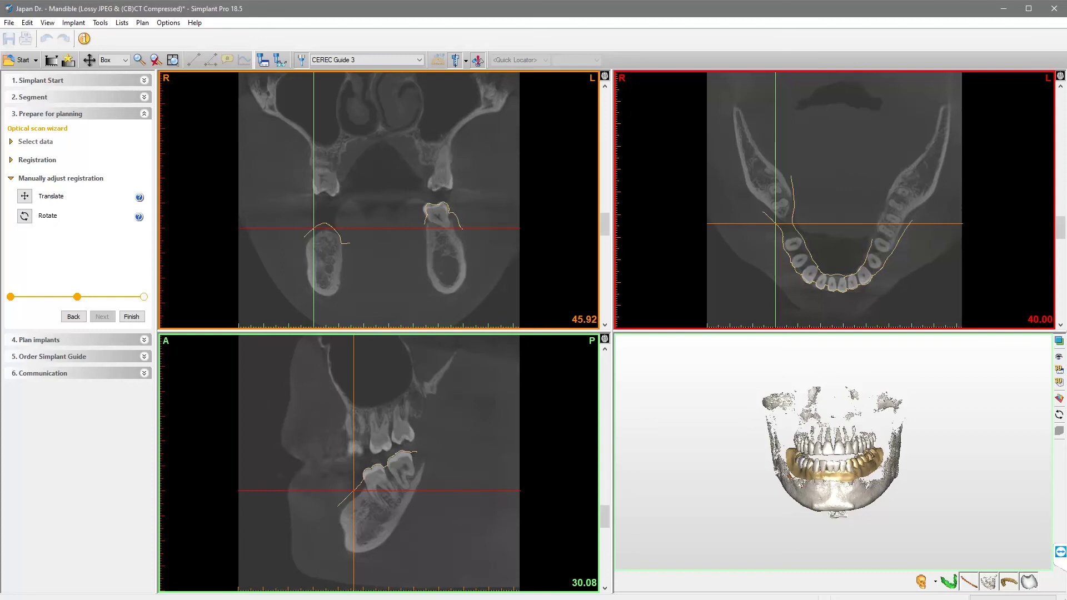
pyautogui.moveTo(605, 225)
pyautogui.mouseDown()
pyautogui.moveTo(603, 239)
pyautogui.moveTo(613, 201)
pyautogui.mouseUp()
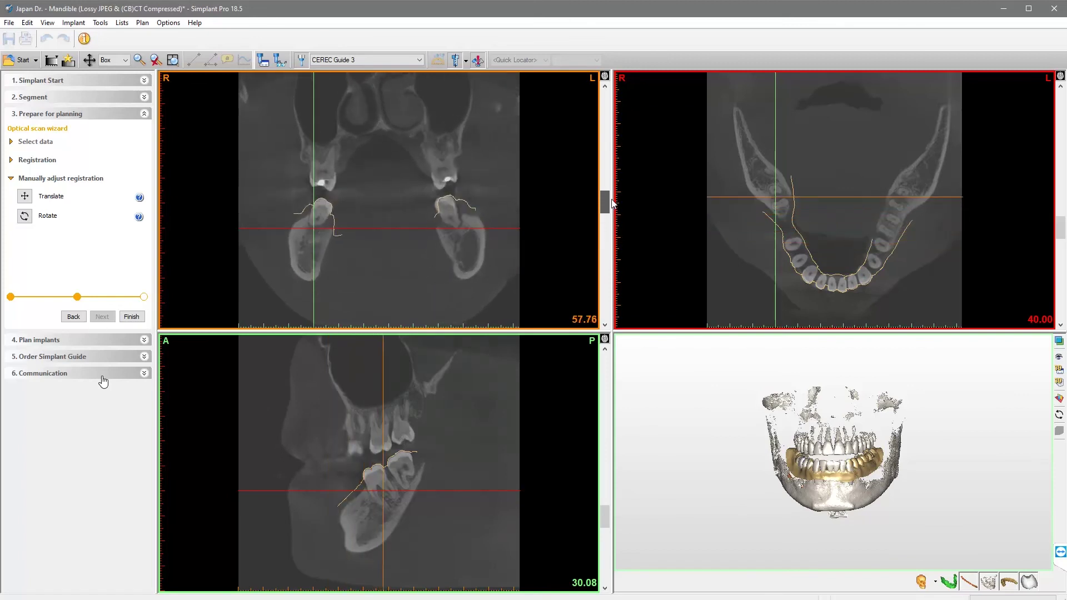
pyautogui.moveTo(612, 202)
pyautogui.mouseDown()
pyautogui.moveTo(618, 186)
pyautogui.moveTo(606, 221)
pyautogui.mouseUp()
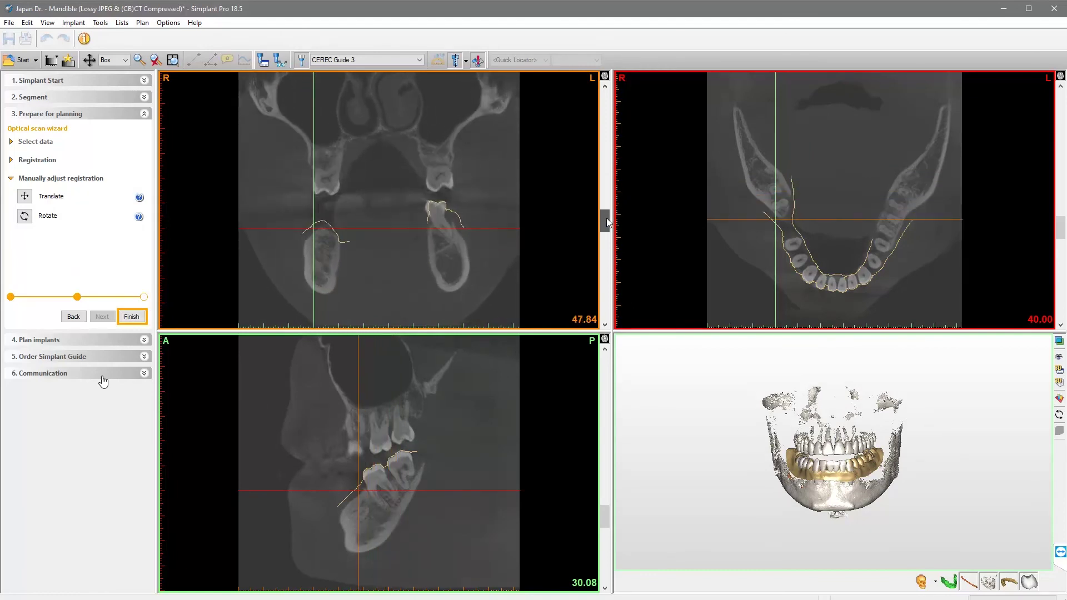